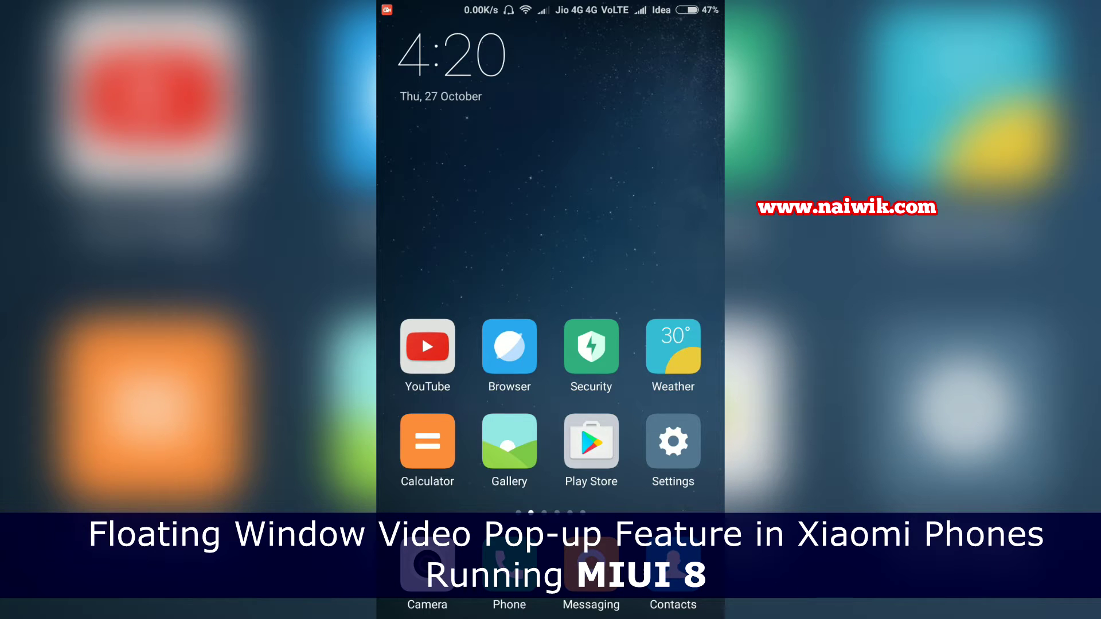
# Step: Open Mi Browser's YouTube site and start searching for the 'Install uTorrent on Ubuntu Linux - 2016' video
pyautogui.click(509, 347)
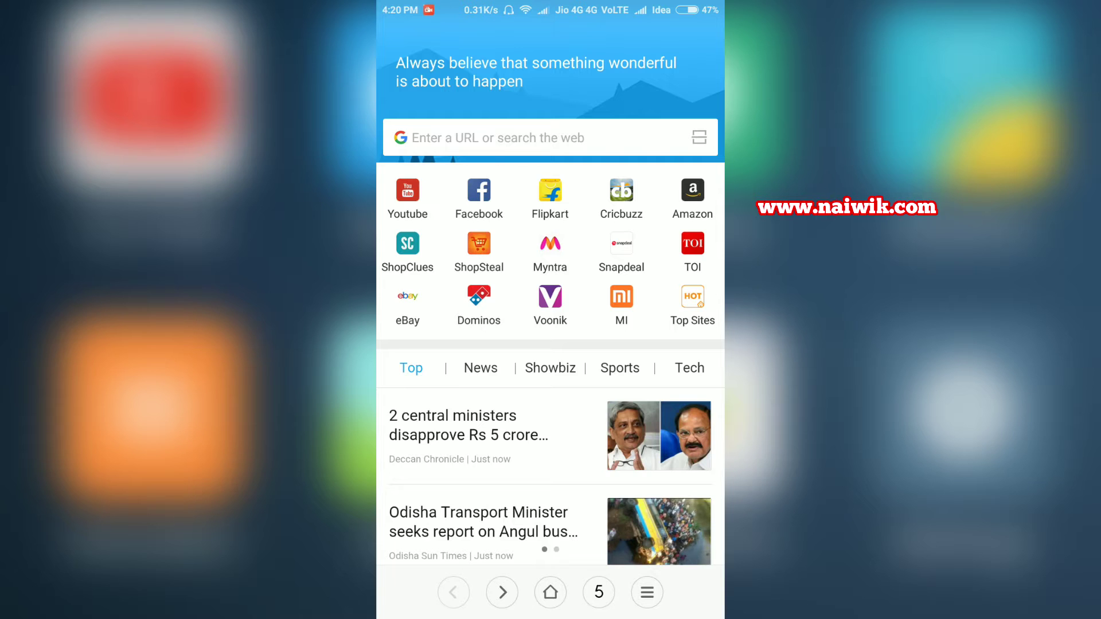
pyautogui.click(407, 198)
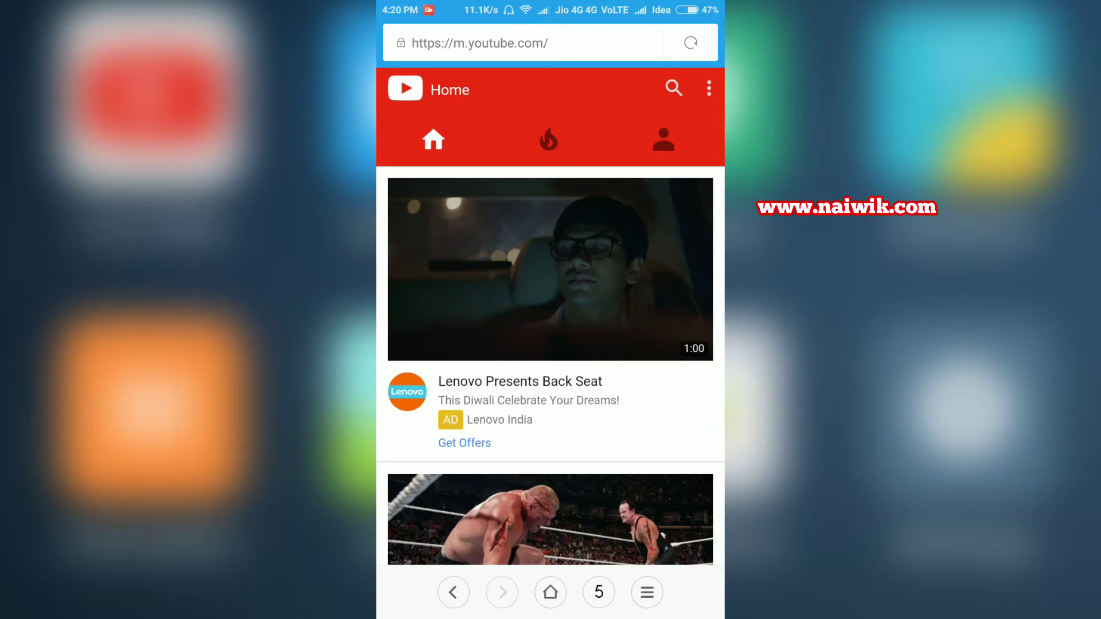
pyautogui.click(673, 88)
pyautogui.write('K')
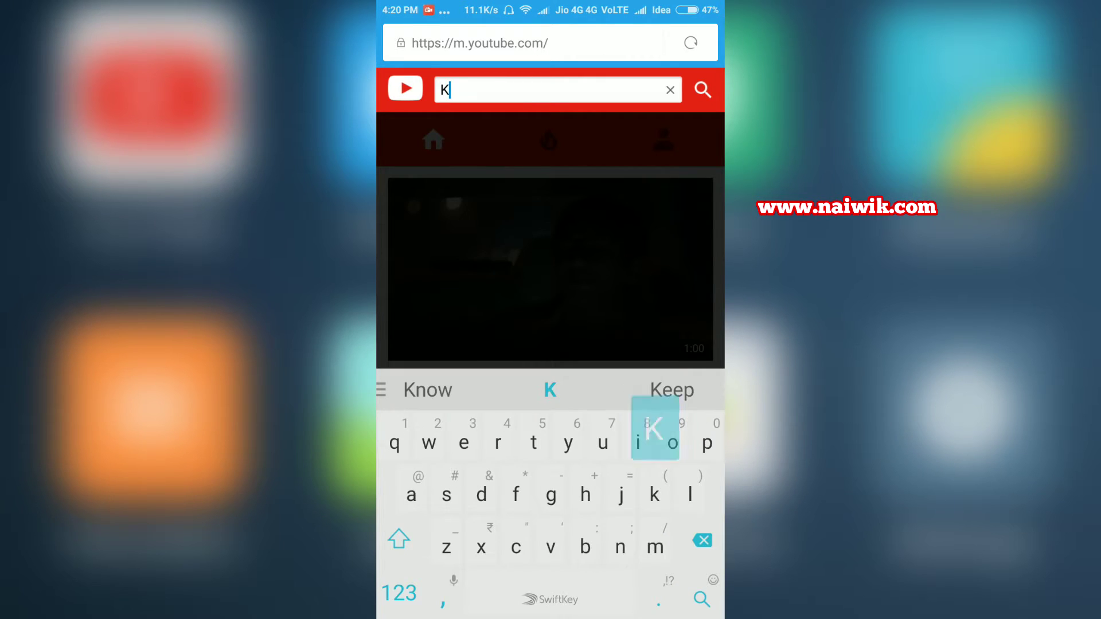
pyautogui.write('avi')
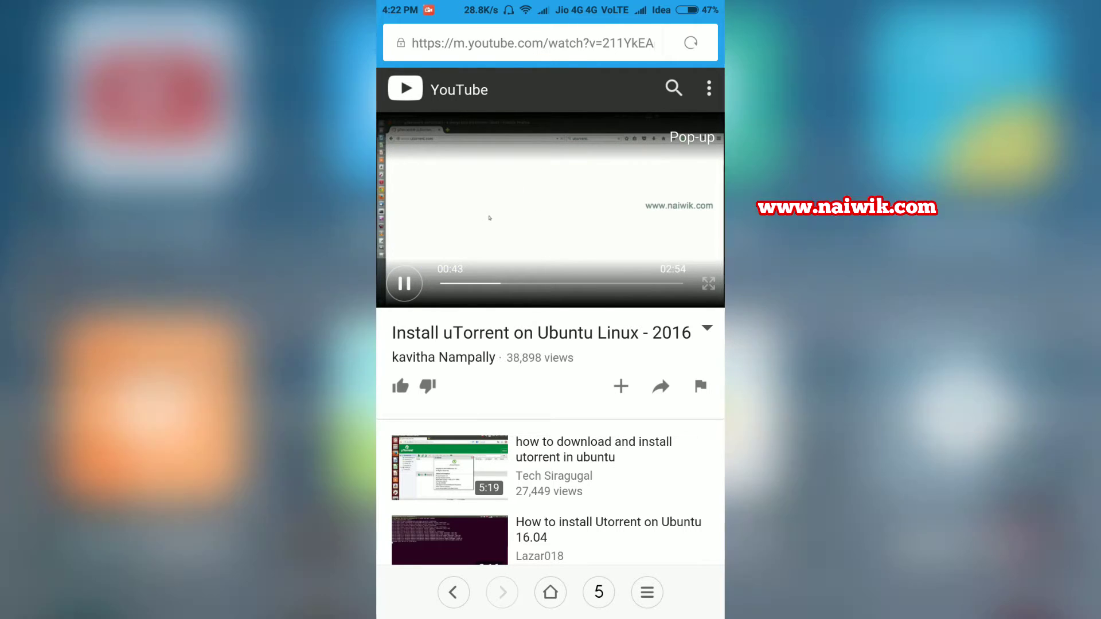
# Step: Pop the playing video into a floating window and drag it near the top of the screen
pyautogui.click(692, 137)
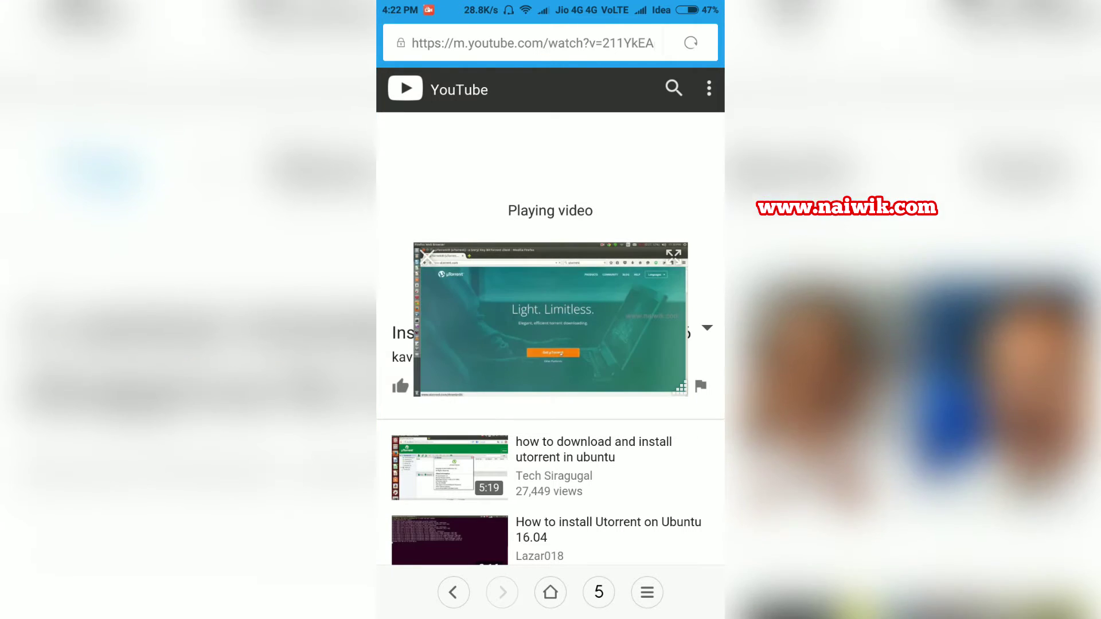
pyautogui.moveTo(550, 319)
pyautogui.mouseDown()
pyautogui.moveTo(577, 215)
pyautogui.moveTo(542, 383)
pyautogui.moveTo(519, 340)
pyautogui.moveTo(569, 191)
pyautogui.moveTo(524, 440)
pyautogui.moveTo(562, 184)
pyautogui.moveTo(593, 135)
pyautogui.moveTo(531, 560)
pyautogui.moveTo(586, 273)
pyautogui.moveTo(525, 104)
pyautogui.moveTo(549, 95)
pyautogui.mouseUp()
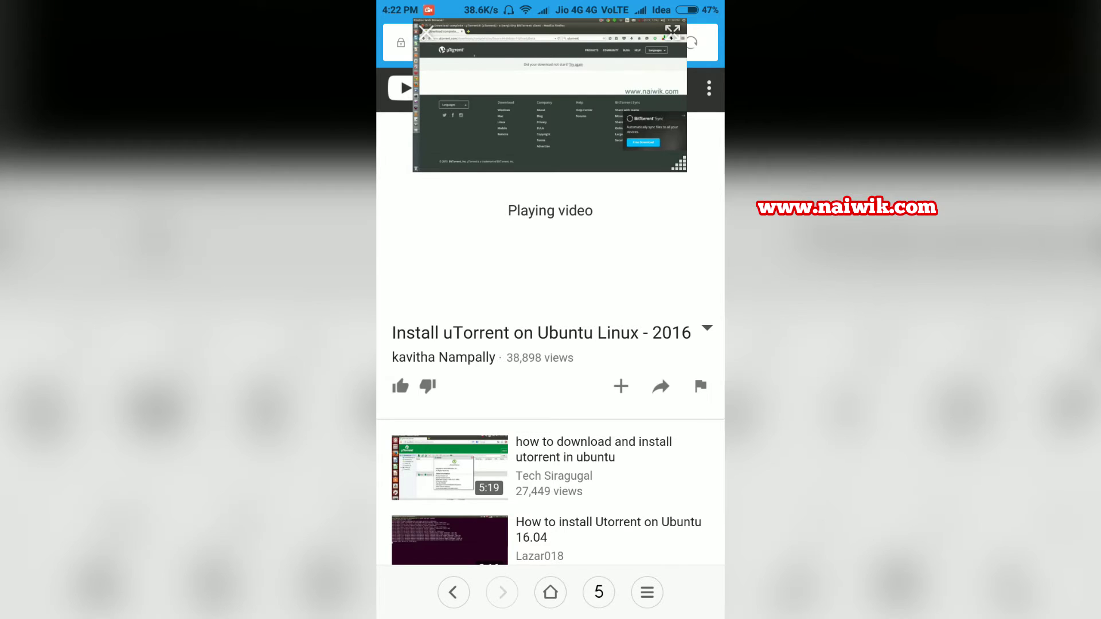
# Step: With the video floating, go home, open Facebook from the next home page, then return home
pyautogui.press('Home')
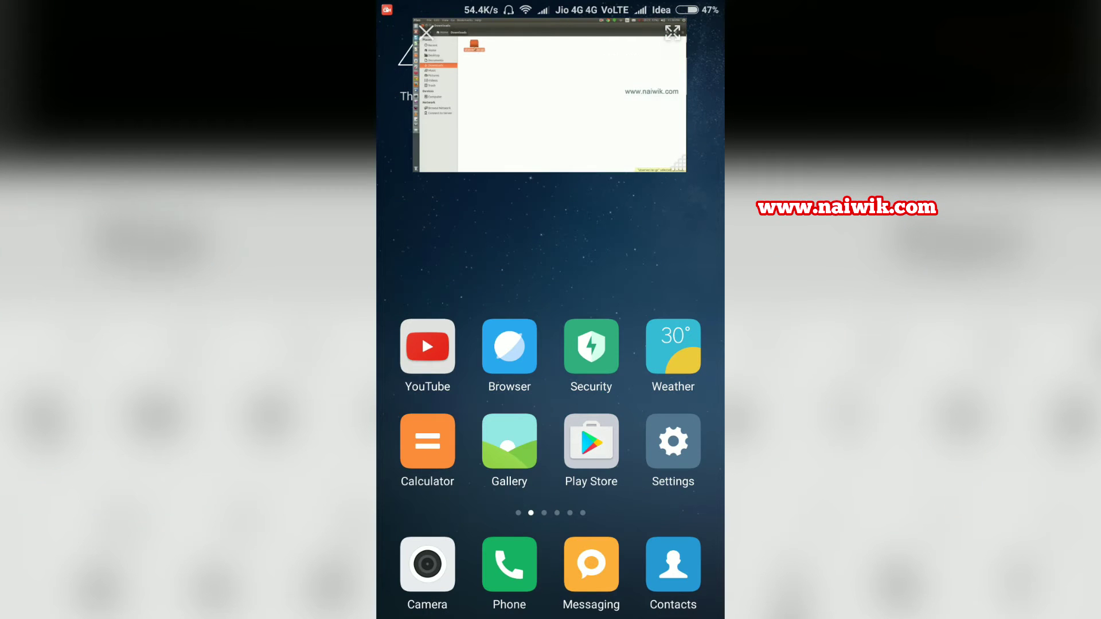
pyautogui.moveTo(655, 258); pyautogui.dragTo(430, 258)
pyautogui.click(592, 69)
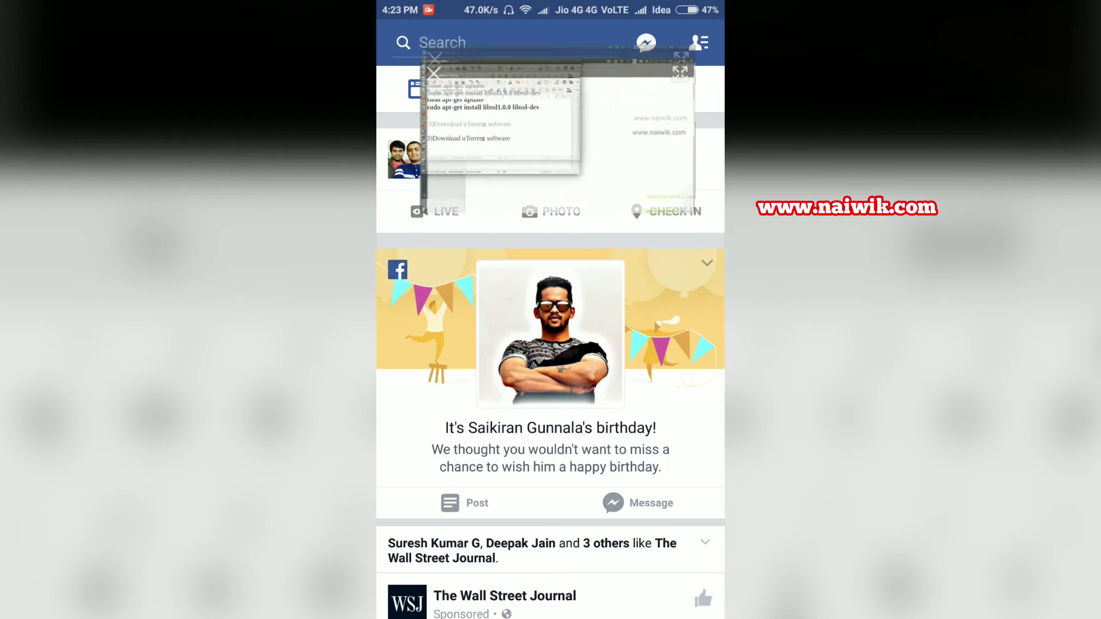
pyautogui.scroll(-5, 551, 343)
pyautogui.scroll(-5, 550, 344)
pyautogui.scroll(-3, 551, 344)
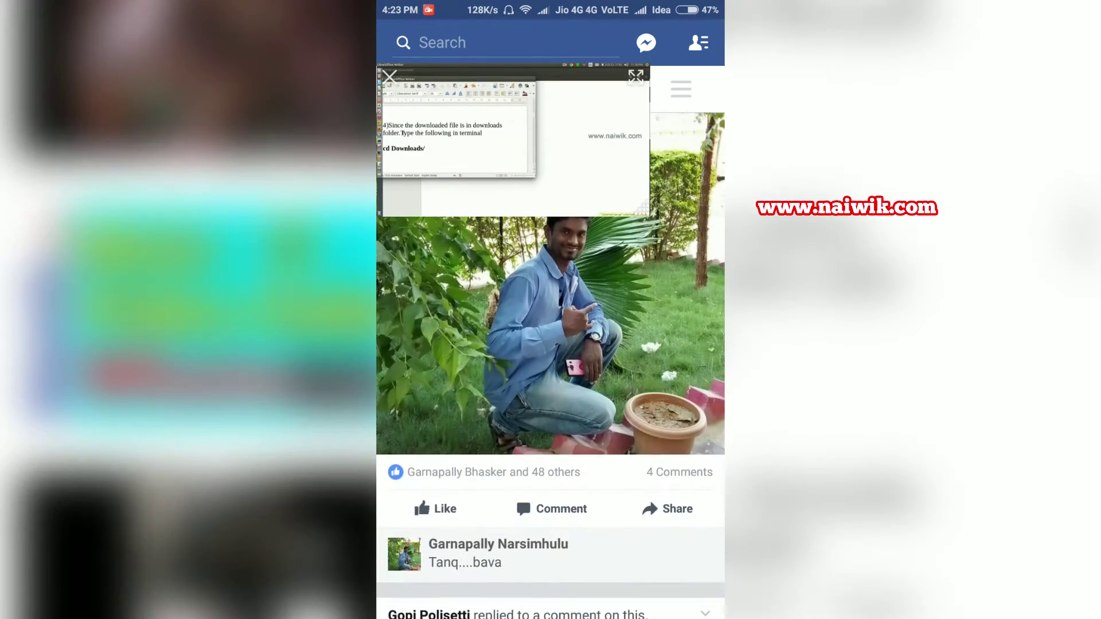
pyautogui.scroll(-2, 551, 344)
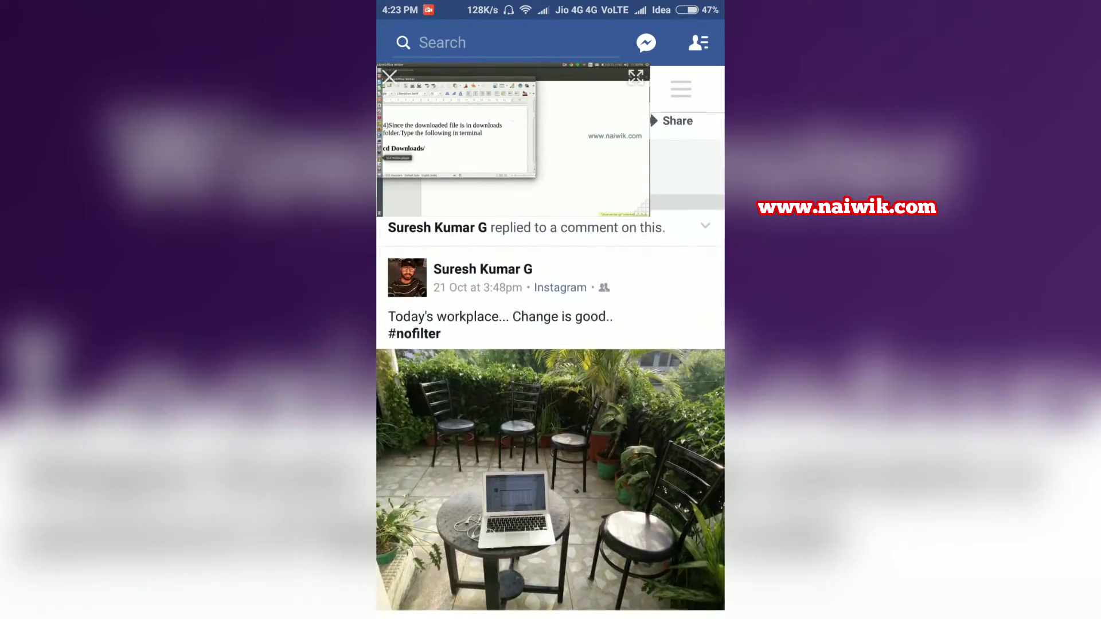
pyautogui.press('Home')
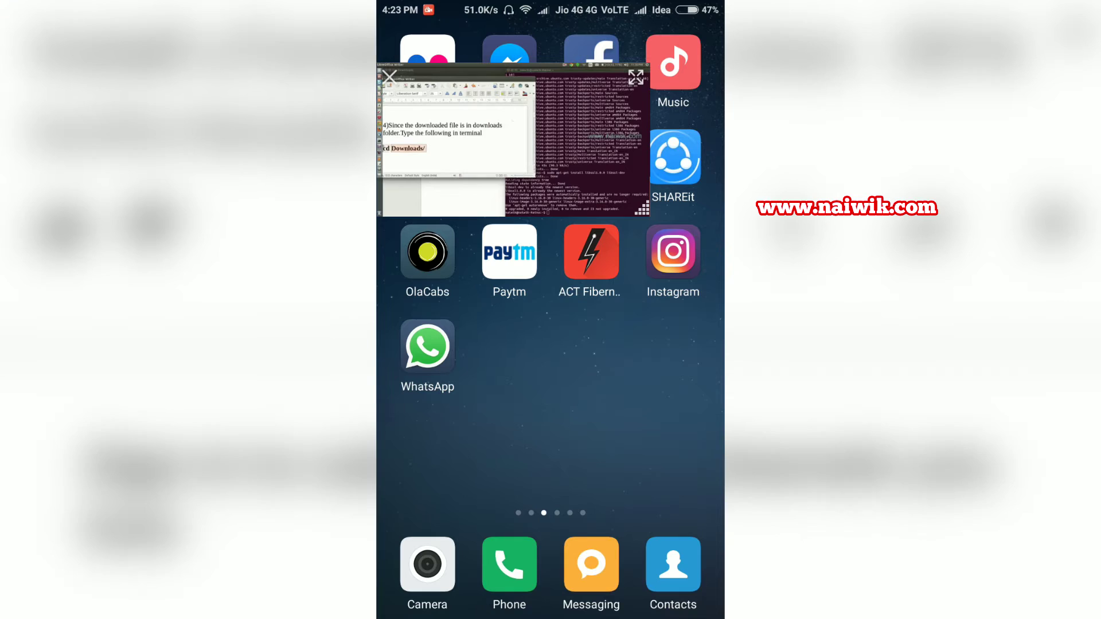